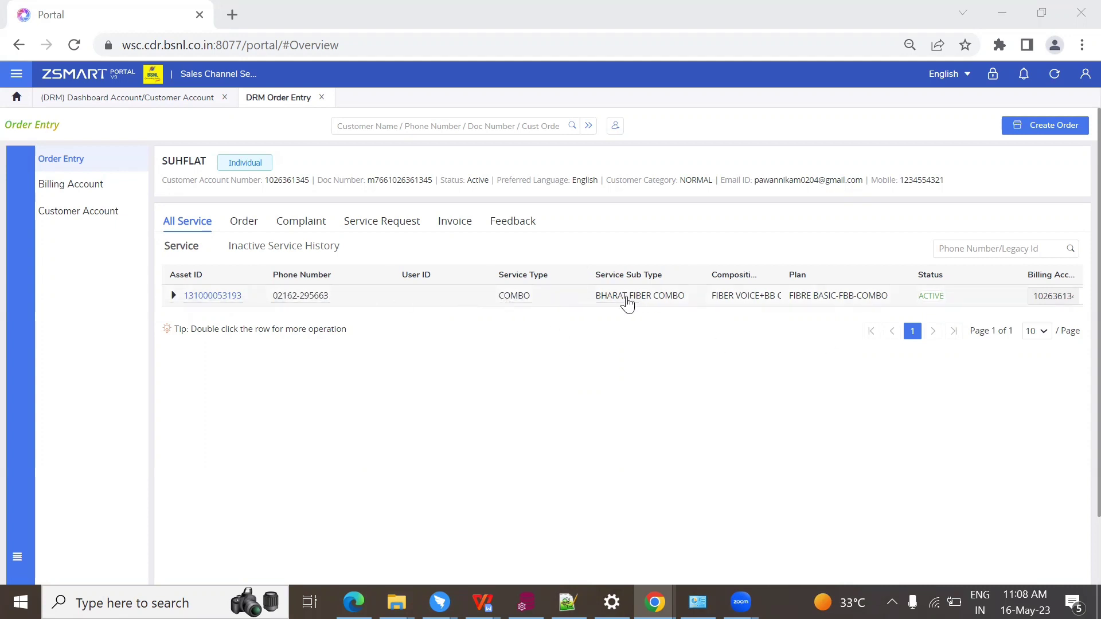
# - Start a Modify Plan order for the Bharat Fiber Combo service and proceed past the customer order information
pyautogui.doubleClick(561, 296)
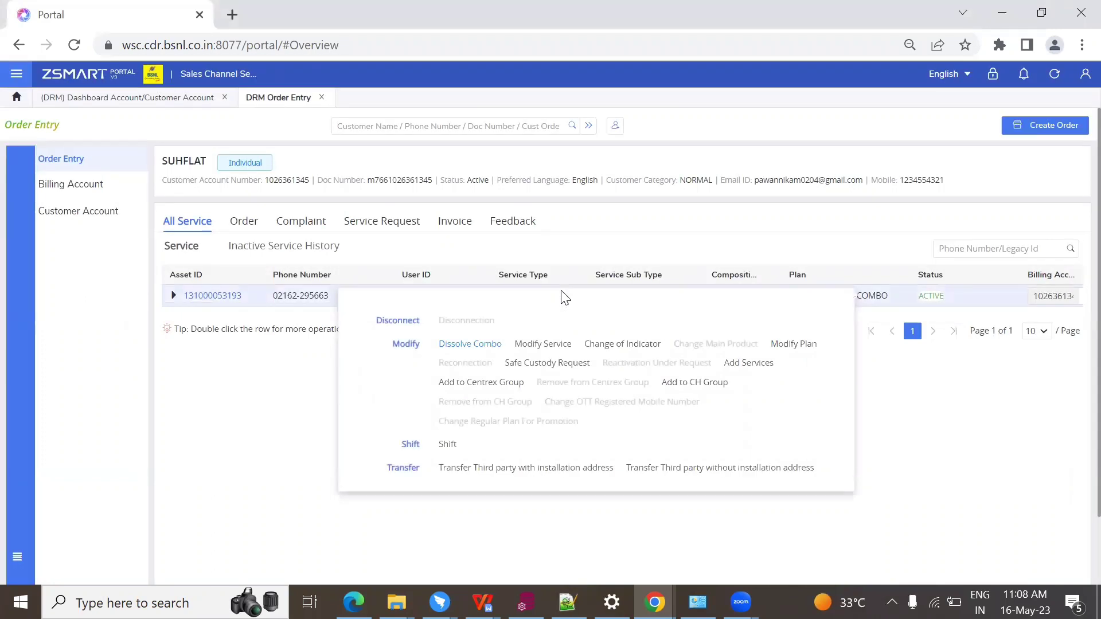
pyautogui.click(799, 347)
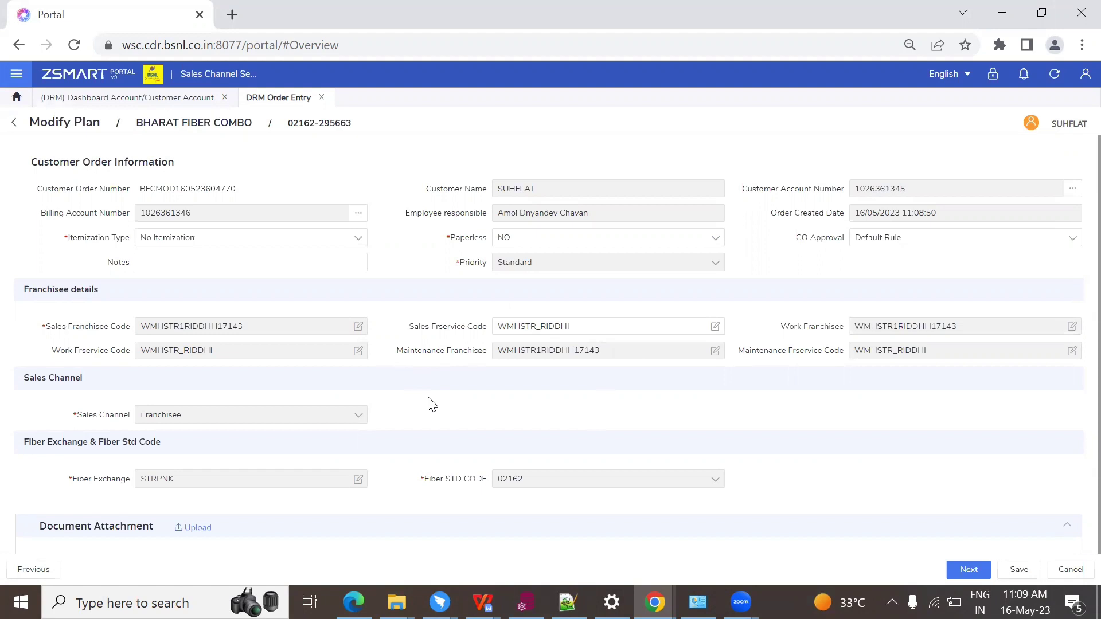
pyautogui.scroll(-1, 432, 405)
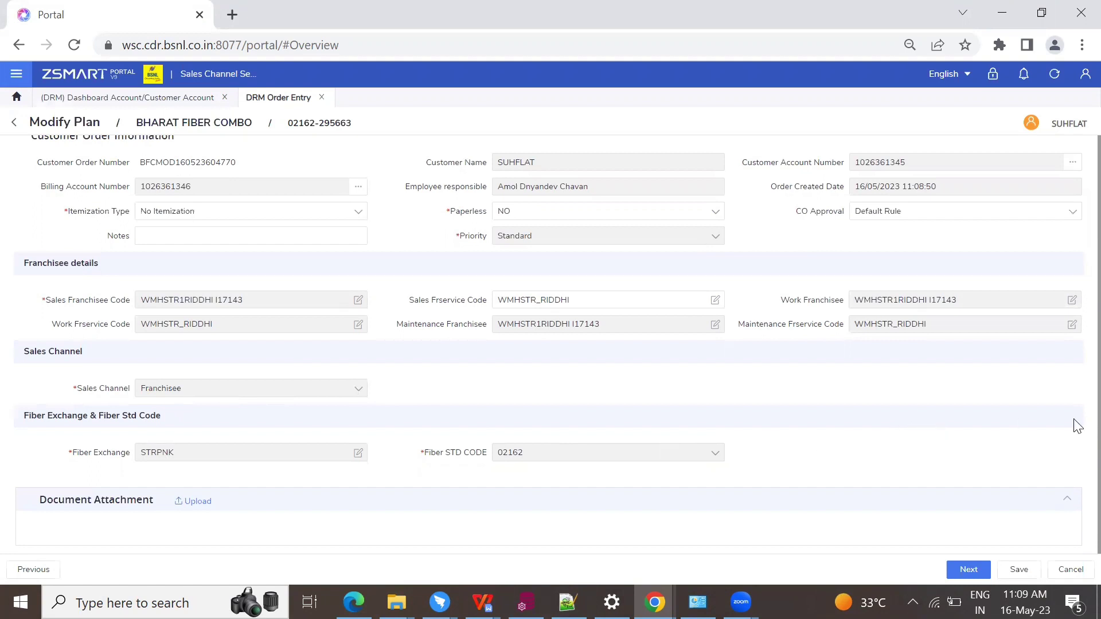
pyautogui.scroll(1, 803, 383)
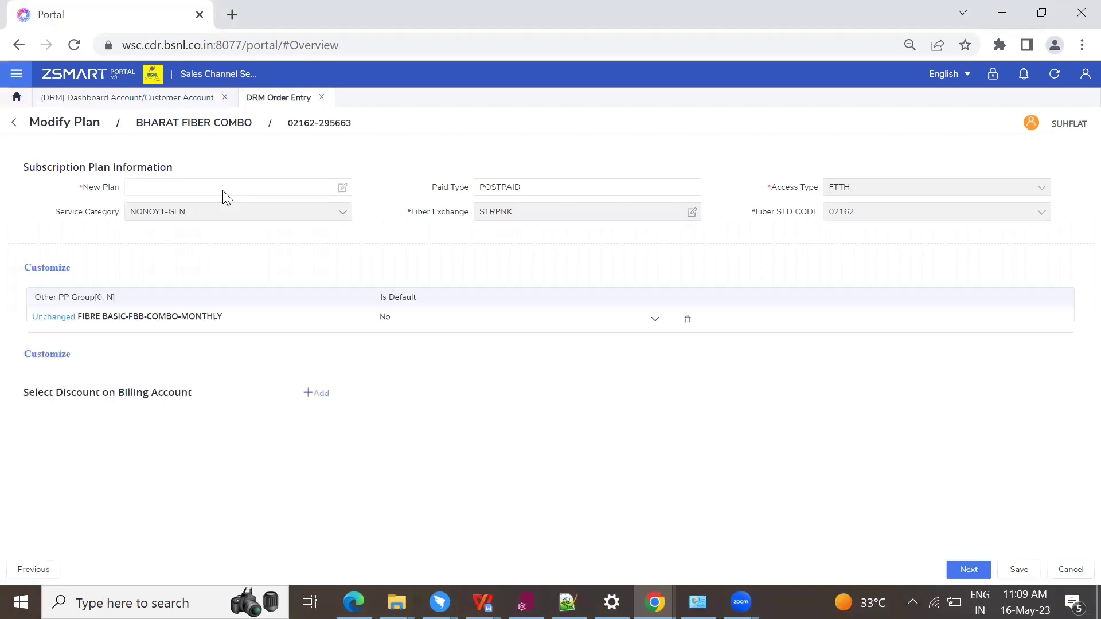
# - Select FIBRE TB PLAN-FBB-COMBO as the new subscription plan
pyautogui.click(342, 189)
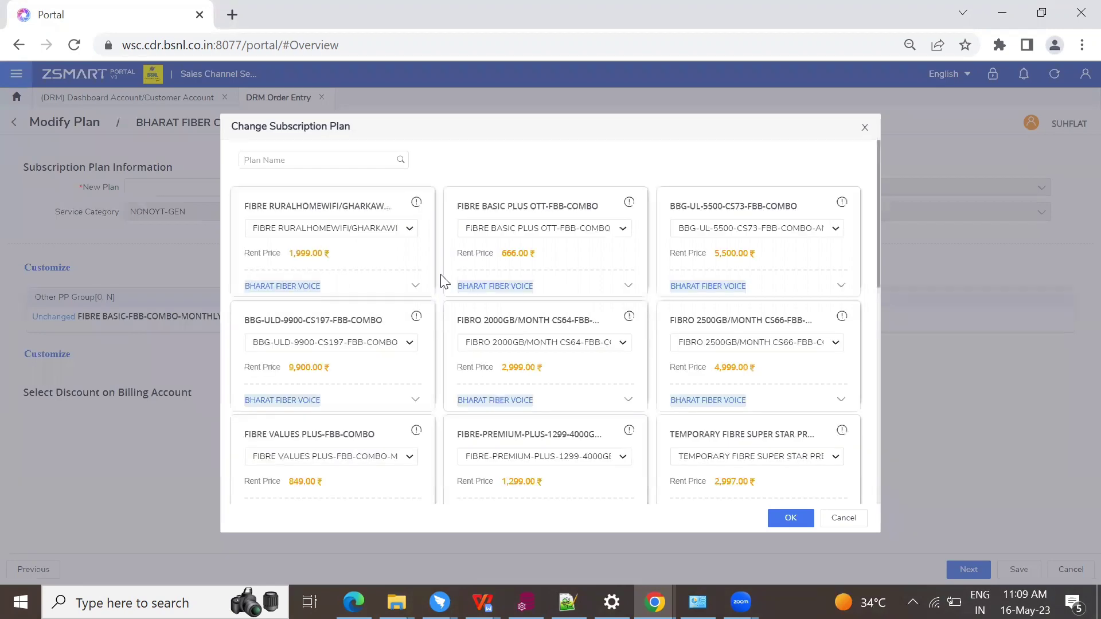
pyautogui.scroll(-2, 410, 395)
pyautogui.scroll(-3, 409, 396)
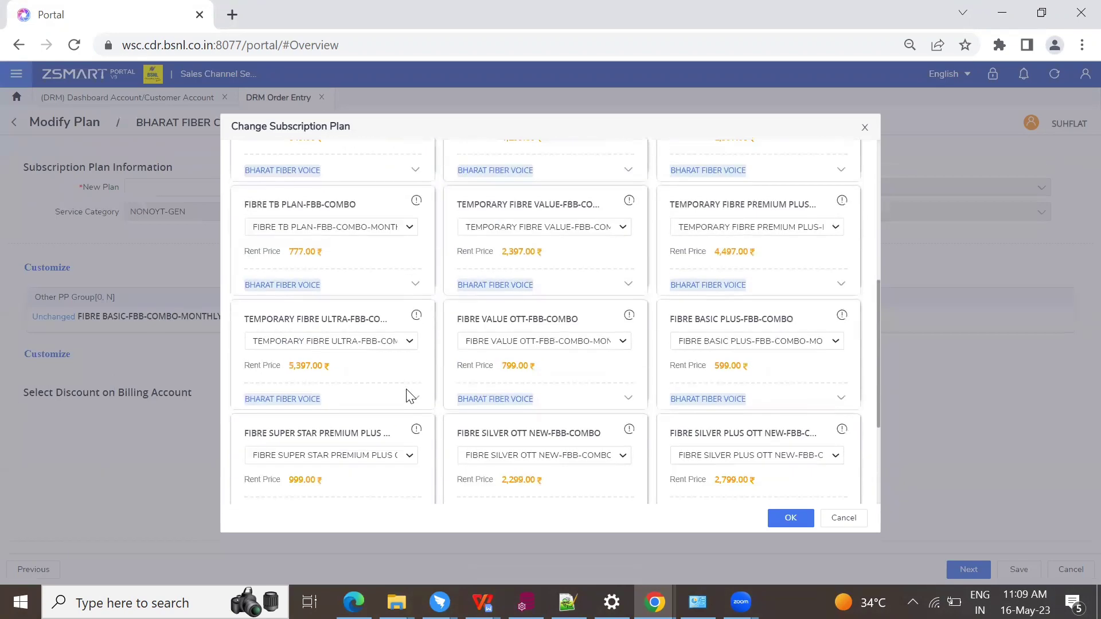
pyautogui.scroll(2, 409, 394)
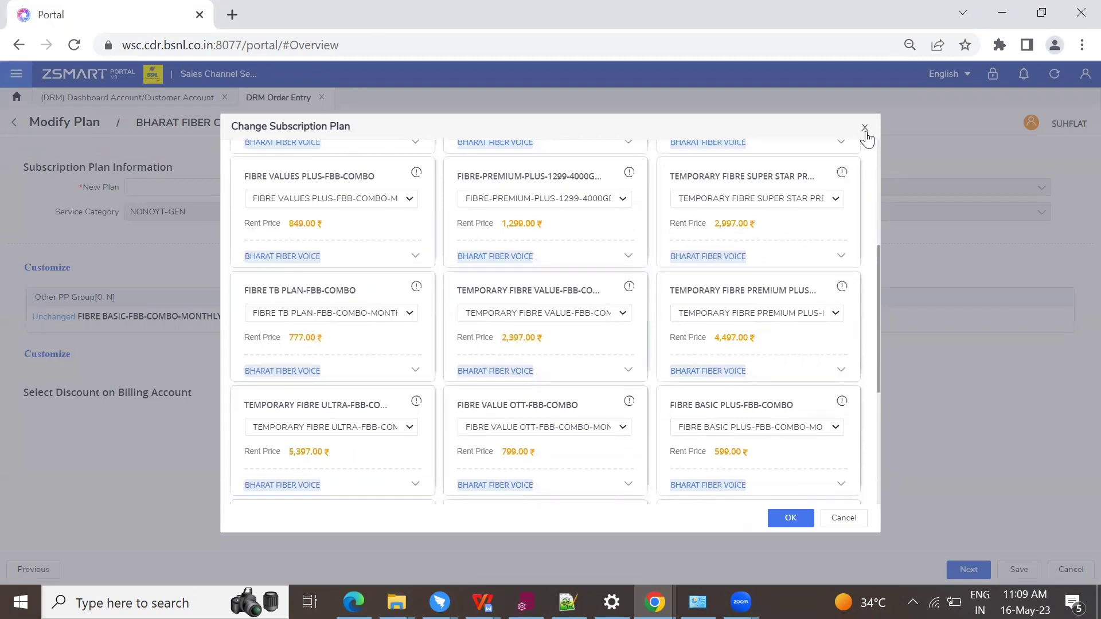
pyautogui.click(373, 297)
pyautogui.click(780, 517)
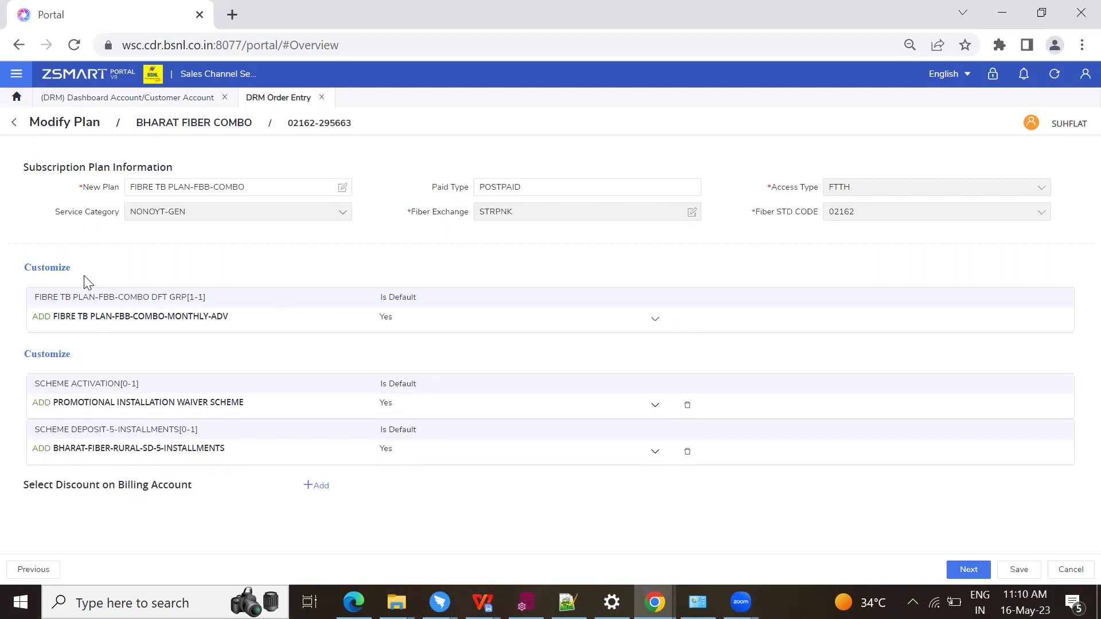
# - Customize the new plan's default offer group with the FIBRE TB PLAN-FBB-COMBO-MONTHLY-ADV offer
pyautogui.click(43, 270)
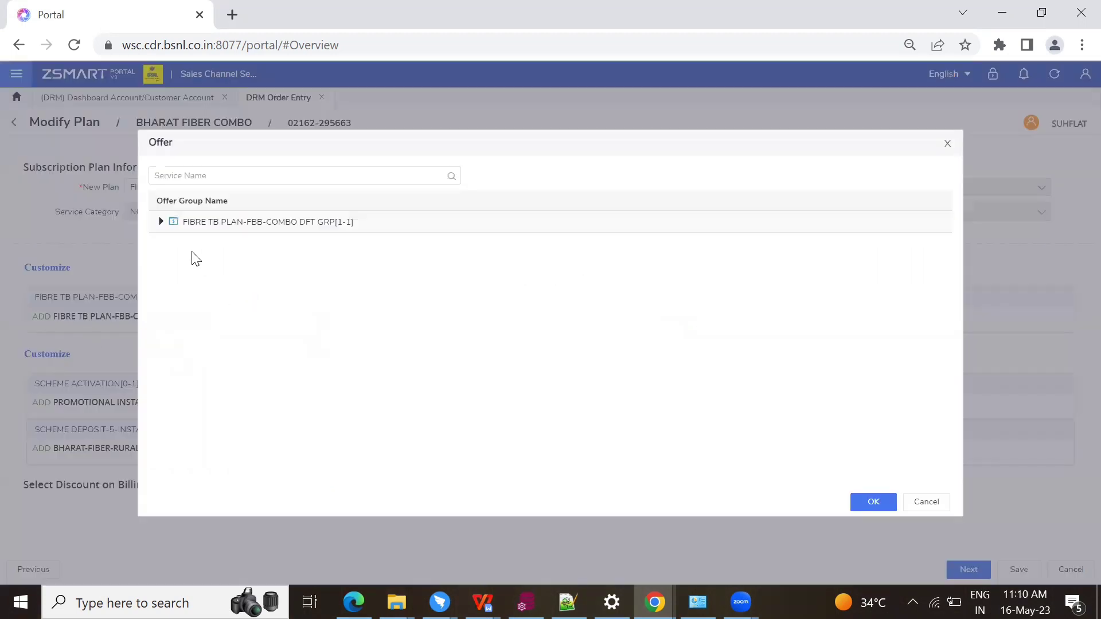
pyautogui.click(162, 222)
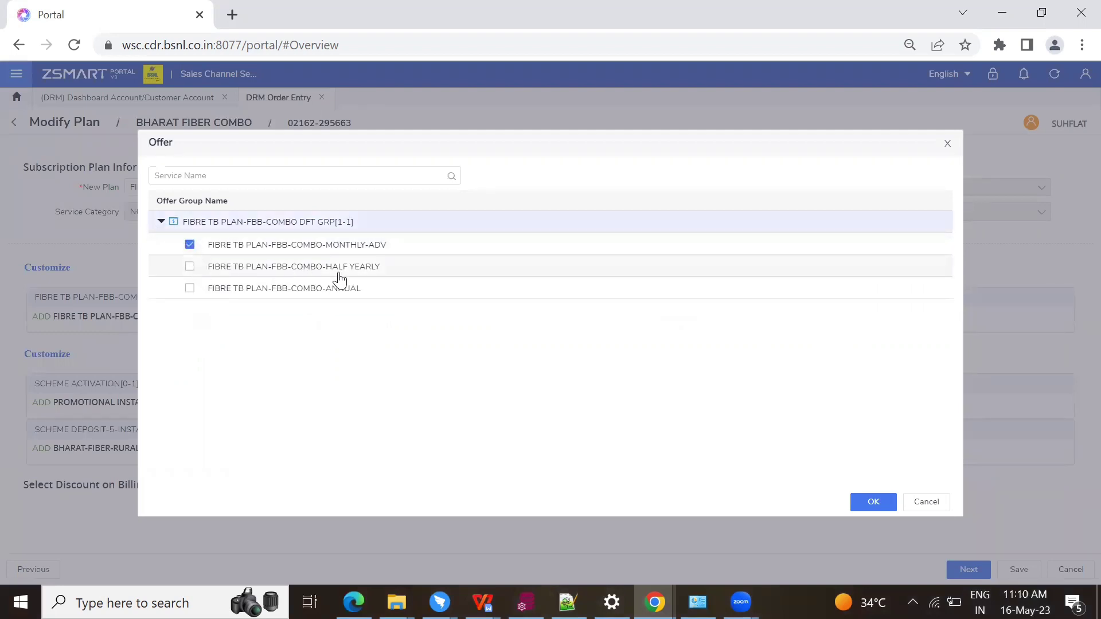
pyautogui.click(189, 268)
pyautogui.click(321, 245)
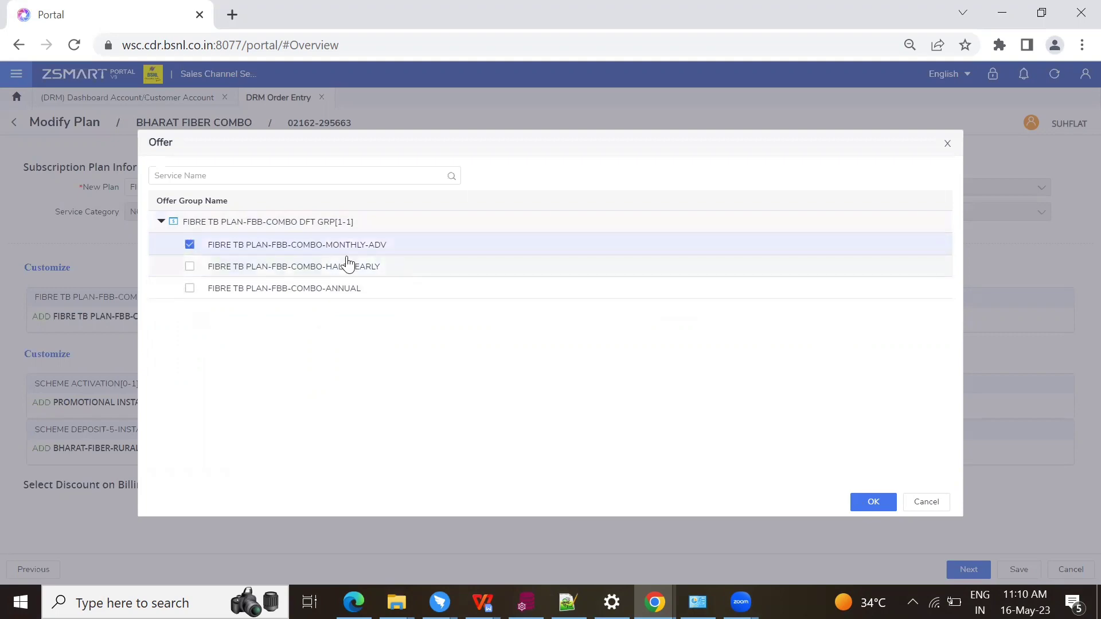
pyautogui.click(872, 502)
pyautogui.click(343, 193)
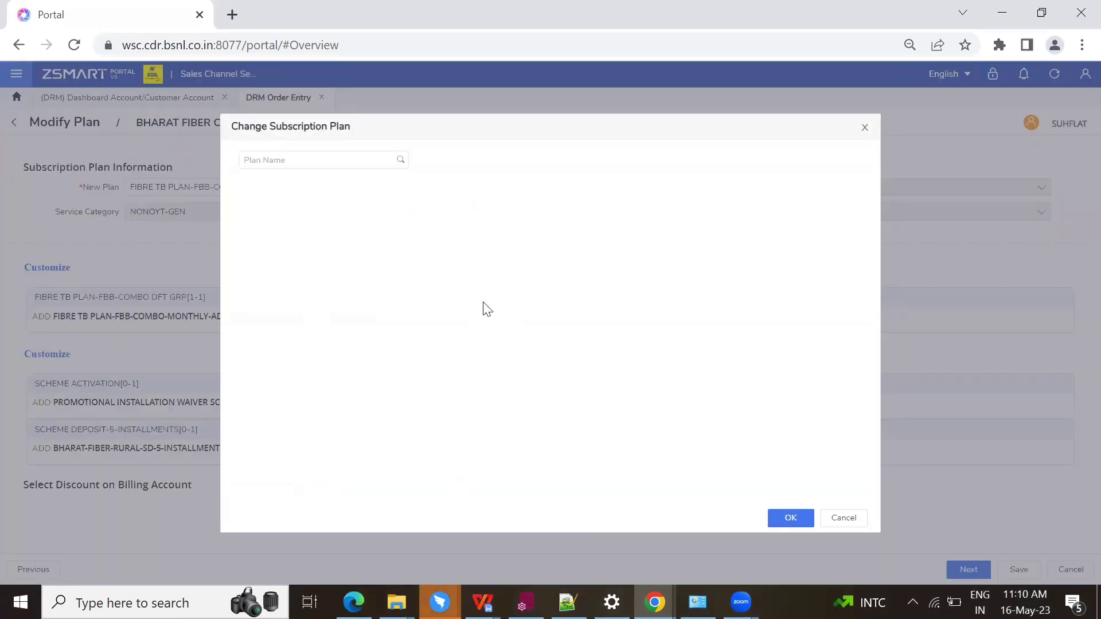
pyautogui.scroll(-5, 410, 320)
pyautogui.scroll(5, 429, 350)
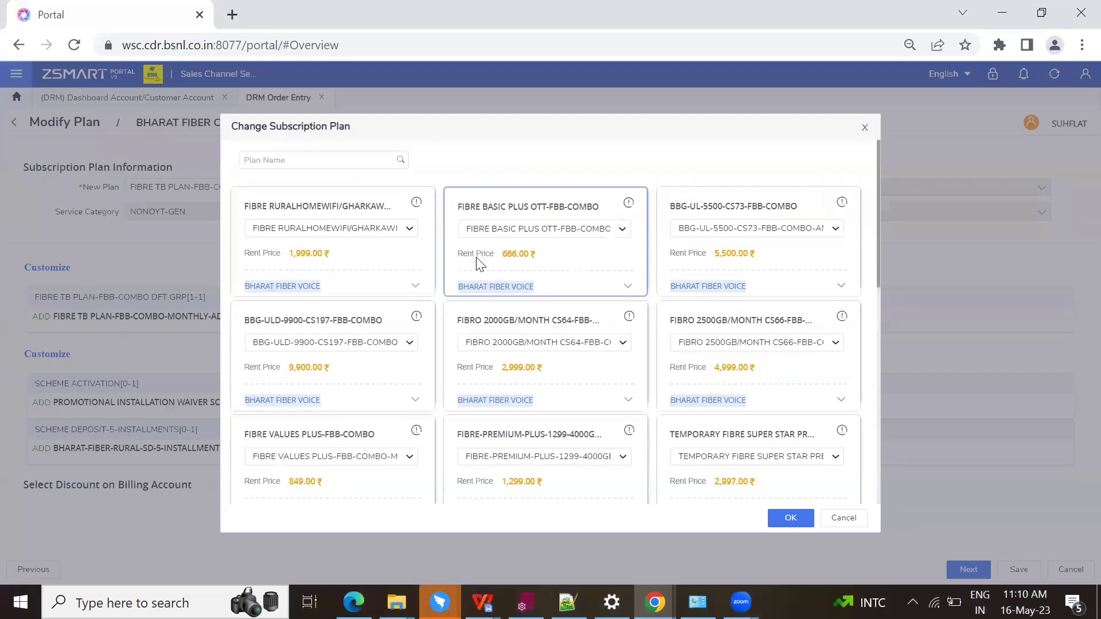
pyautogui.click(622, 229)
pyautogui.click(622, 229)
pyautogui.click(622, 229)
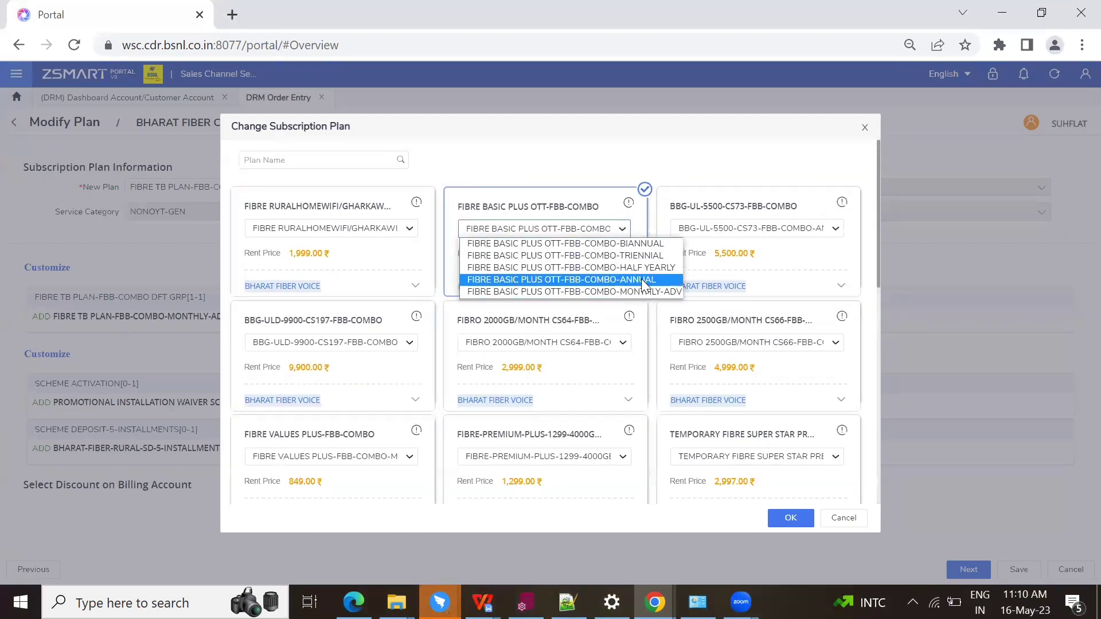
pyautogui.click(641, 278)
pyautogui.click(864, 129)
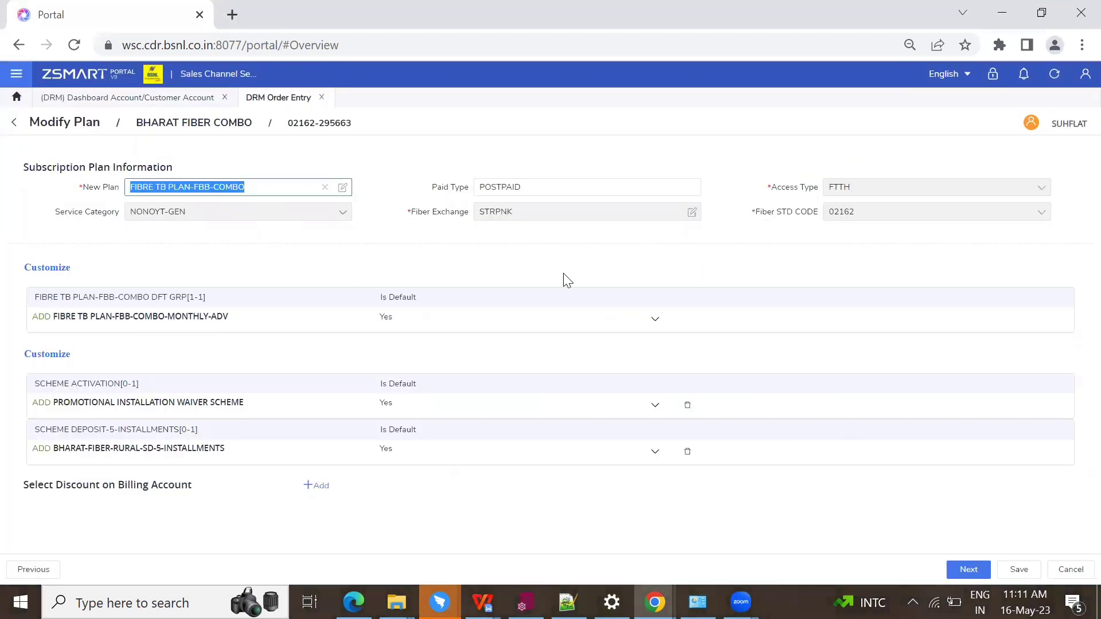
# - Proceed with the new plan, review the fiber voice, broadband and shared device details, and continue to the order preview
pyautogui.click(969, 567)
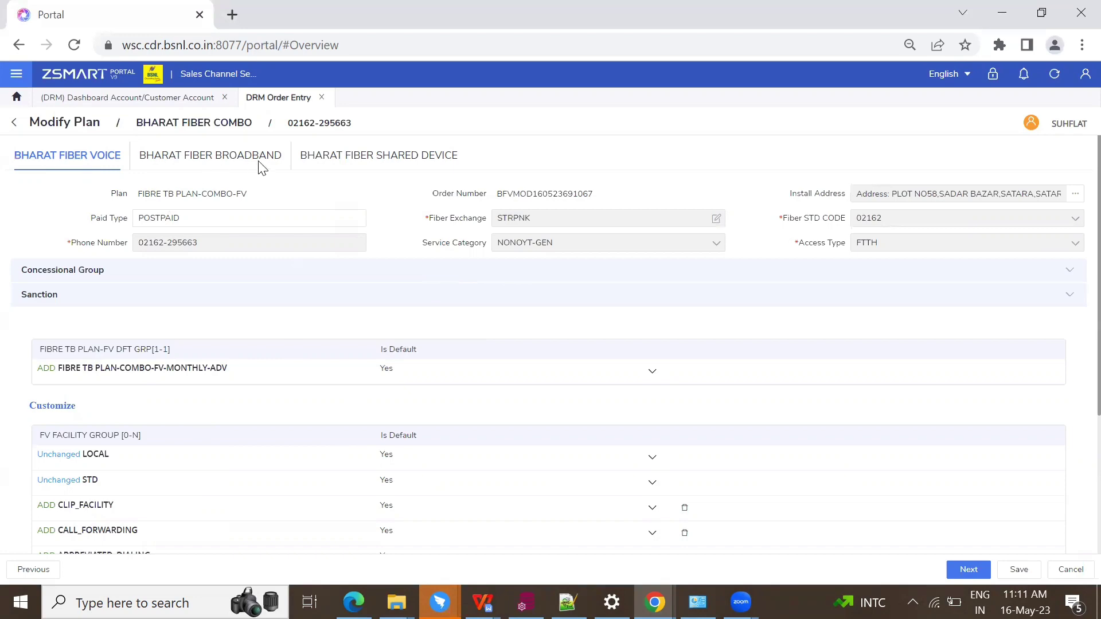
pyautogui.click(148, 165)
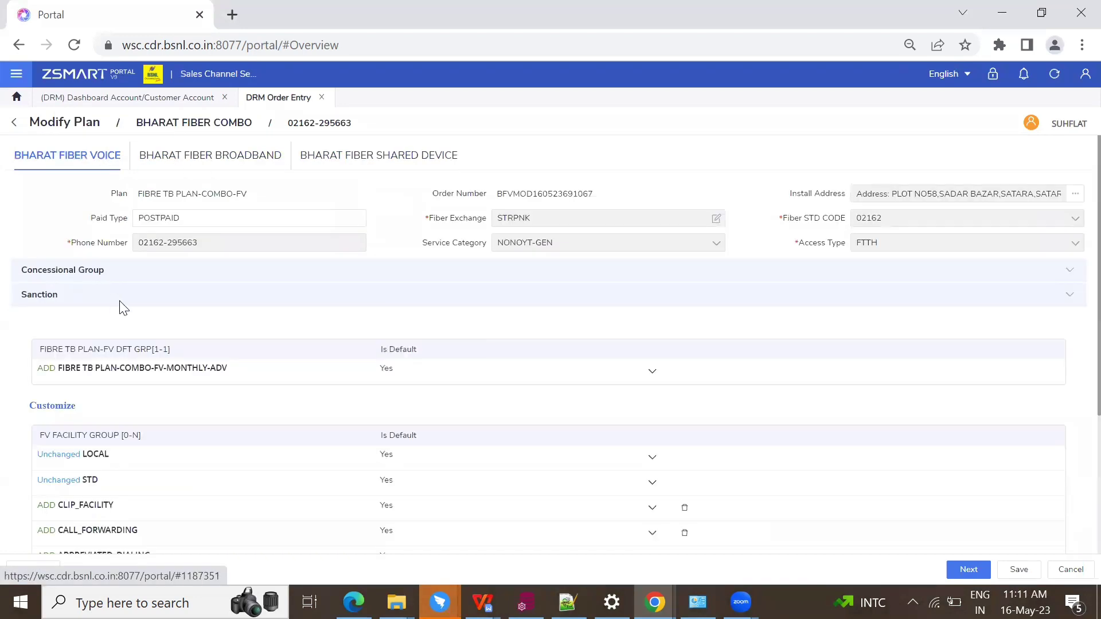
pyautogui.scroll(-3, 87, 284)
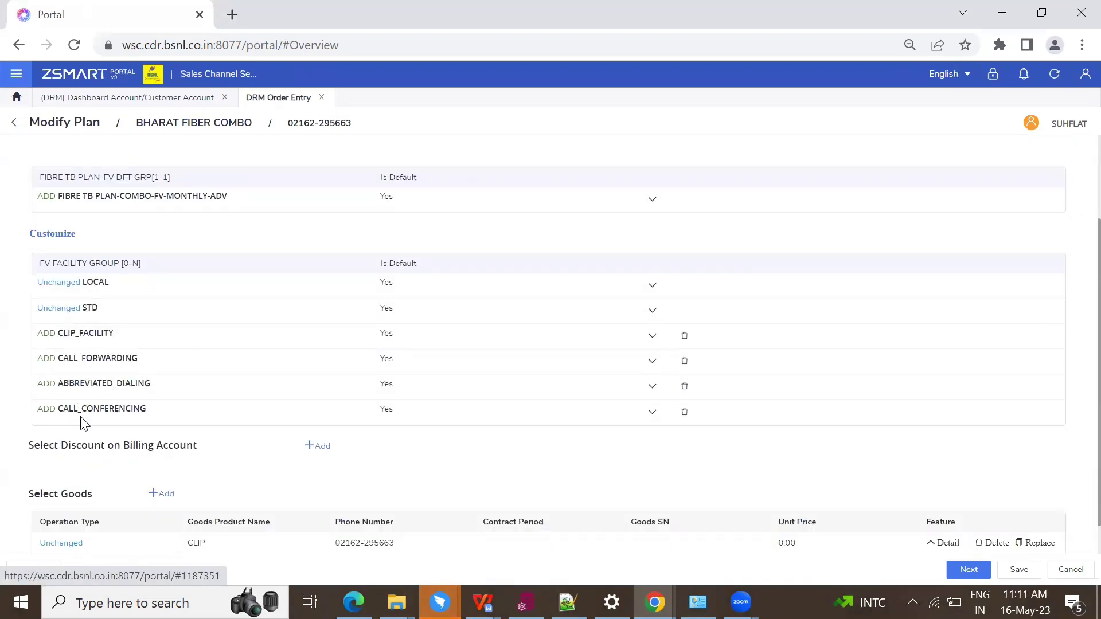
pyautogui.scroll(-2, 109, 317)
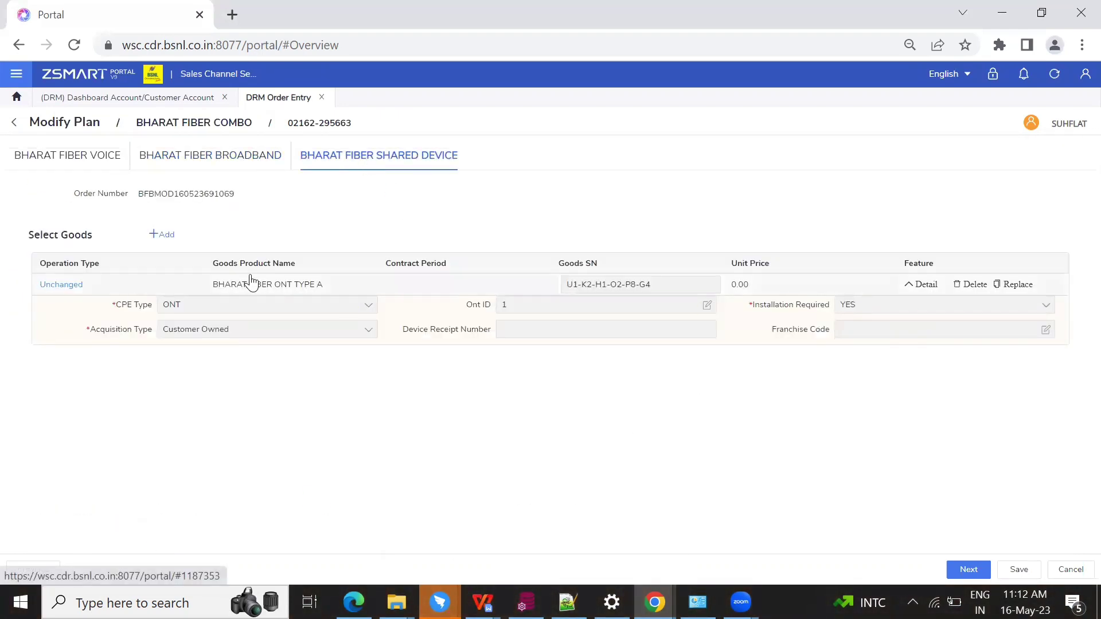
pyautogui.click(953, 564)
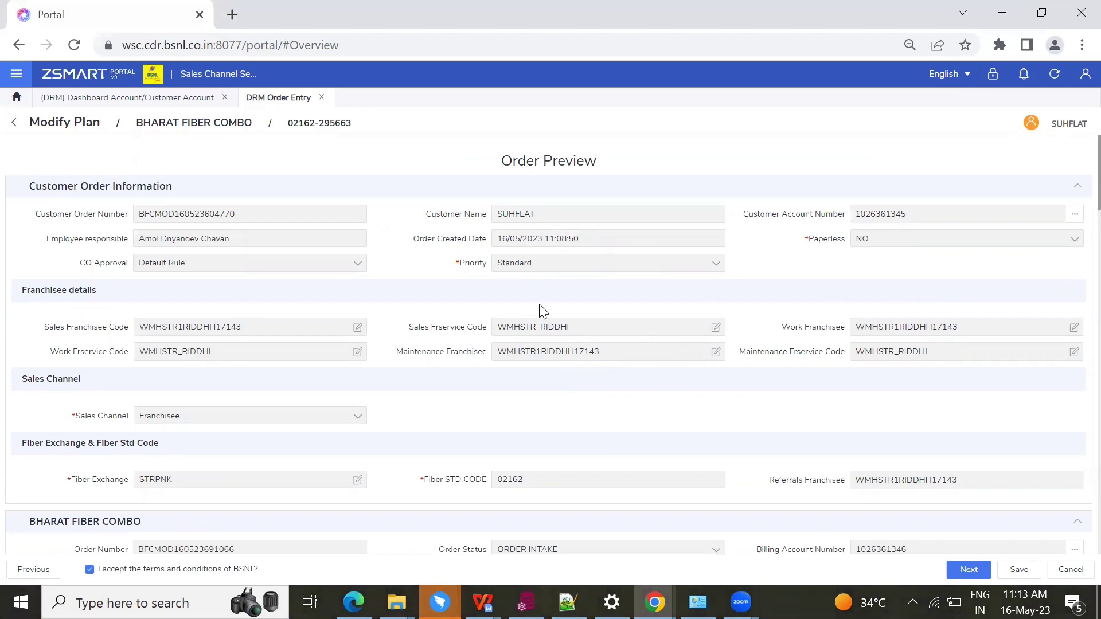
# - Compare the new and old plans for each service in the order preview and continue to the tariff information
pyautogui.scroll(-6, 541, 310)
pyautogui.tripleClick(197, 230)
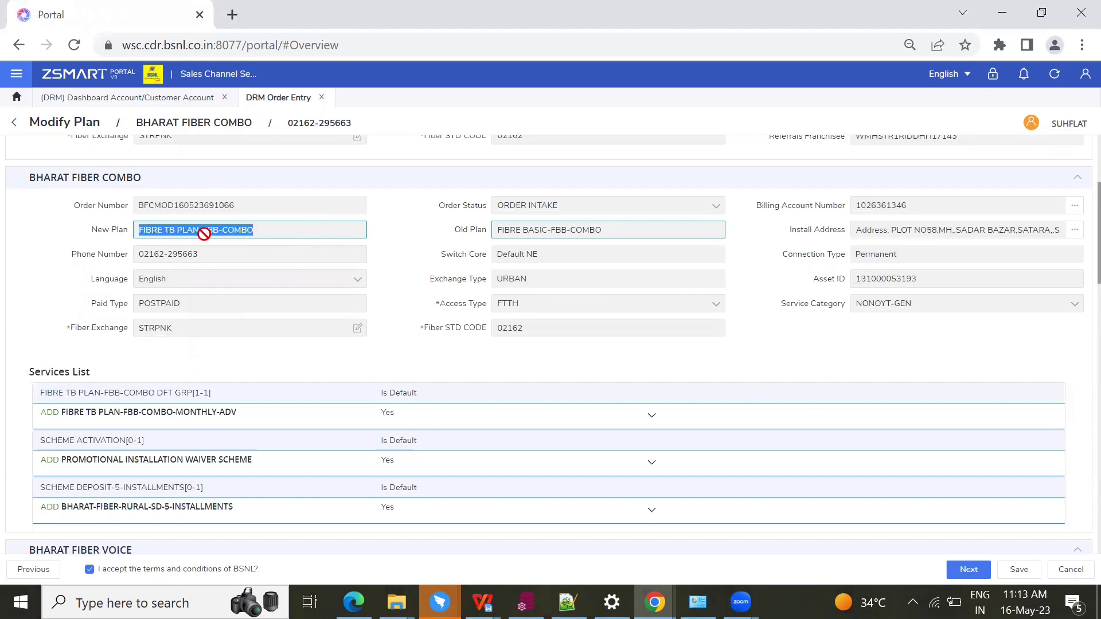
pyautogui.tripleClick(601, 235)
pyautogui.scroll(-6, 360, 281)
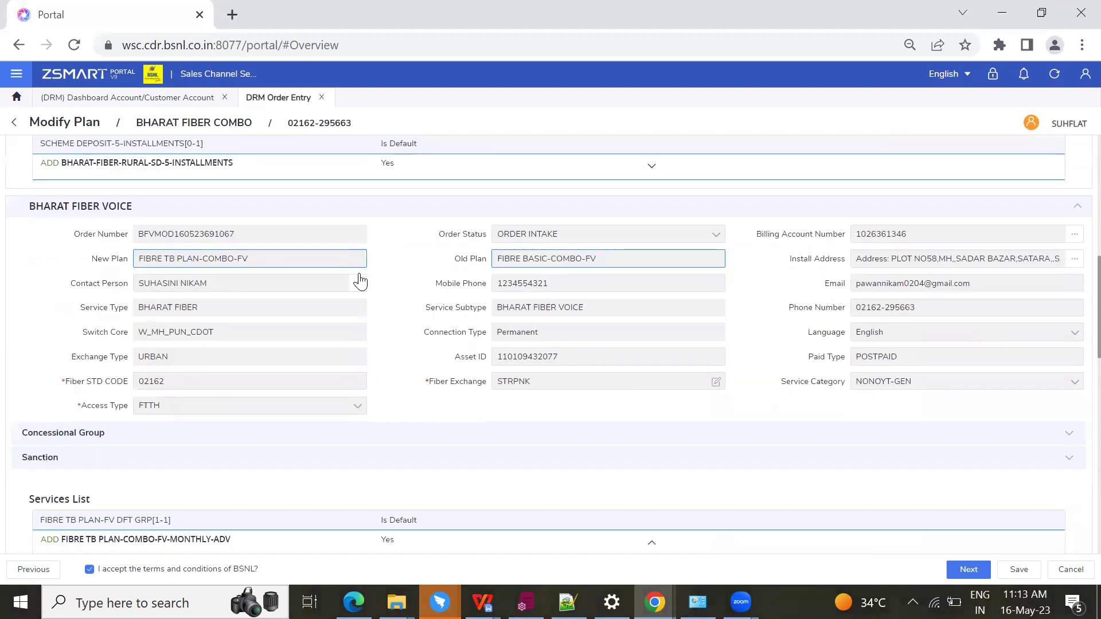
pyautogui.tripleClick(578, 260)
pyautogui.tripleClick(192, 259)
pyautogui.scroll(-10, 246, 310)
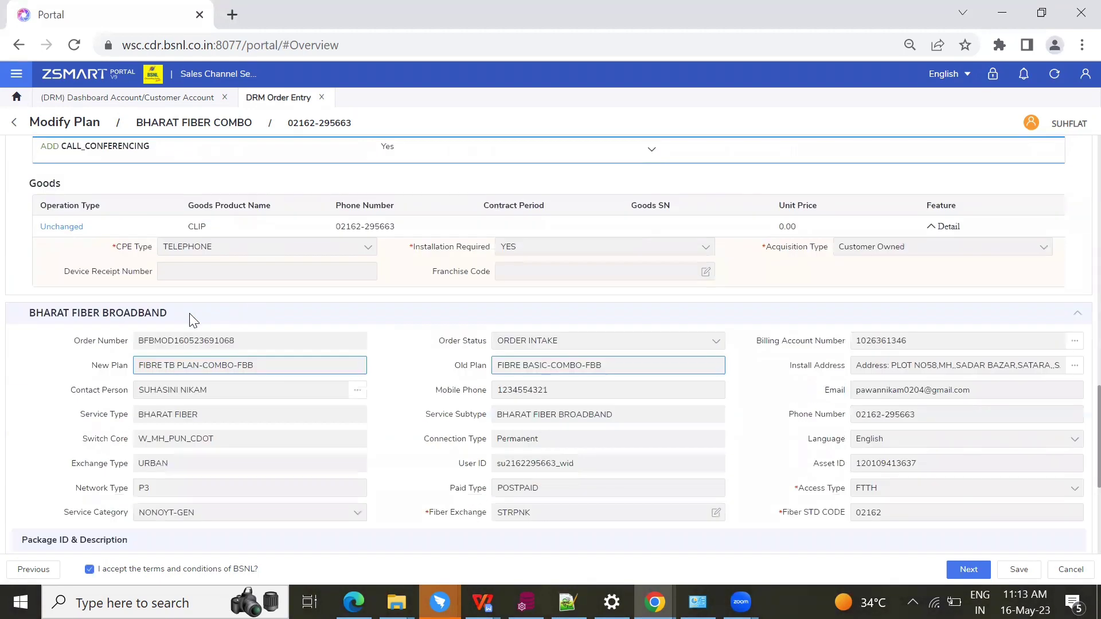
pyautogui.scroll(-8, 192, 319)
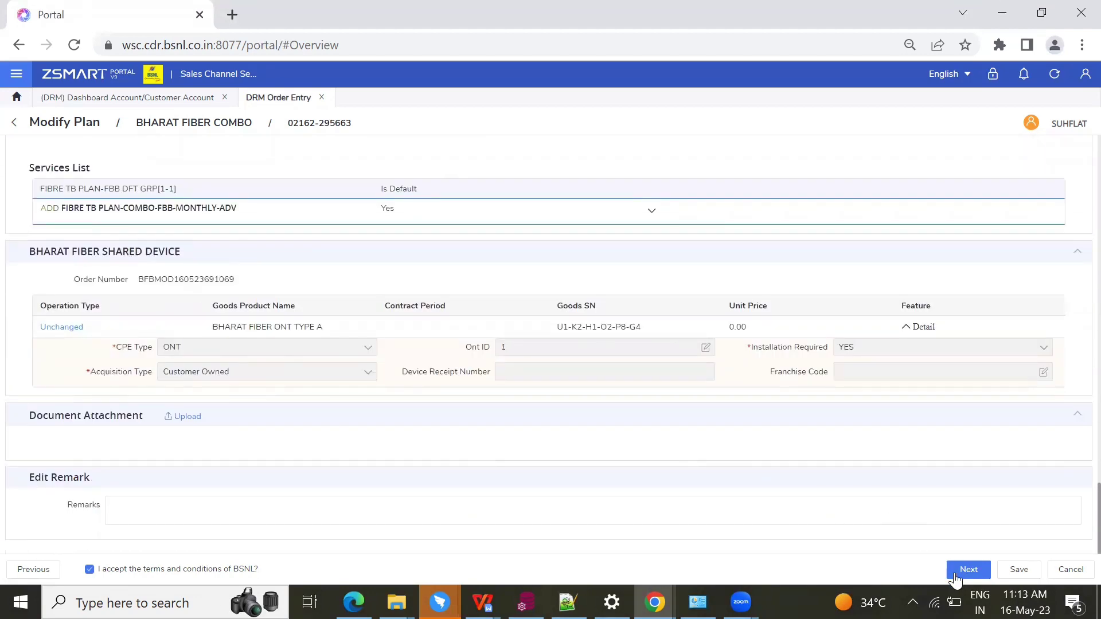
pyautogui.click(955, 573)
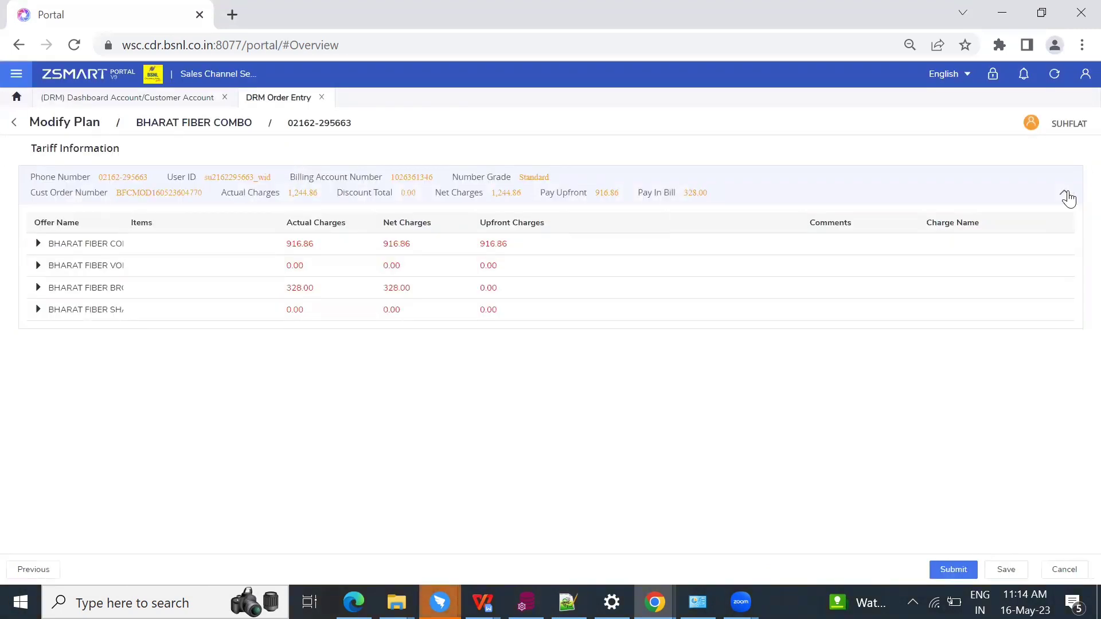
# - Examine the tariff breakdown of each offer, including the advance rental, taxes, security deposit and upfront amount
pyautogui.click(38, 243)
pyautogui.click(91, 269)
pyautogui.click(61, 287)
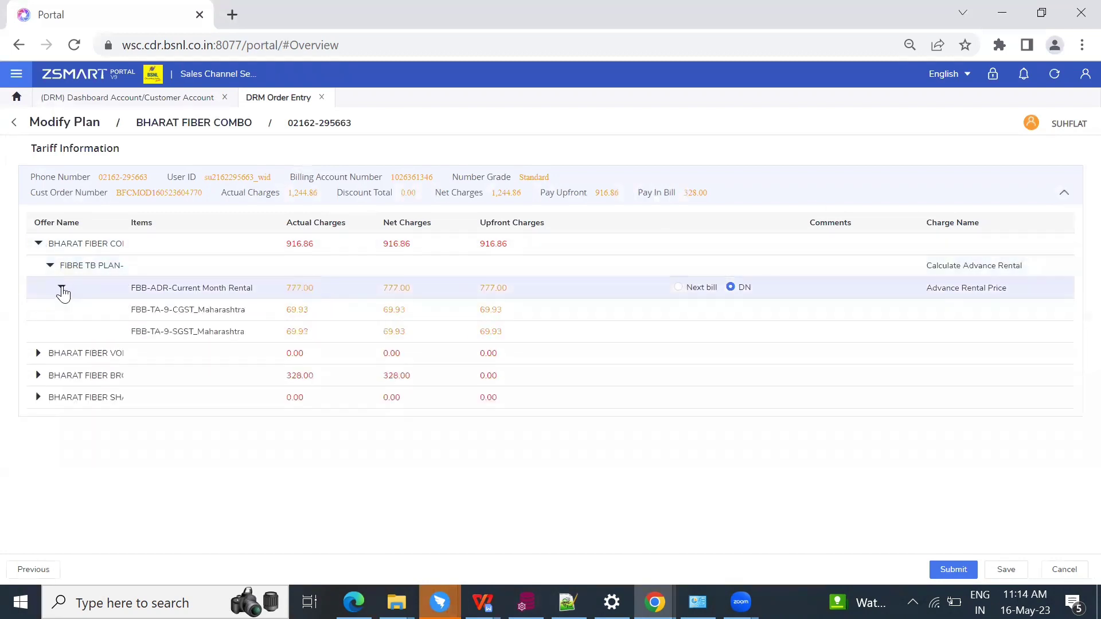
pyautogui.click(50, 265)
pyautogui.click(38, 310)
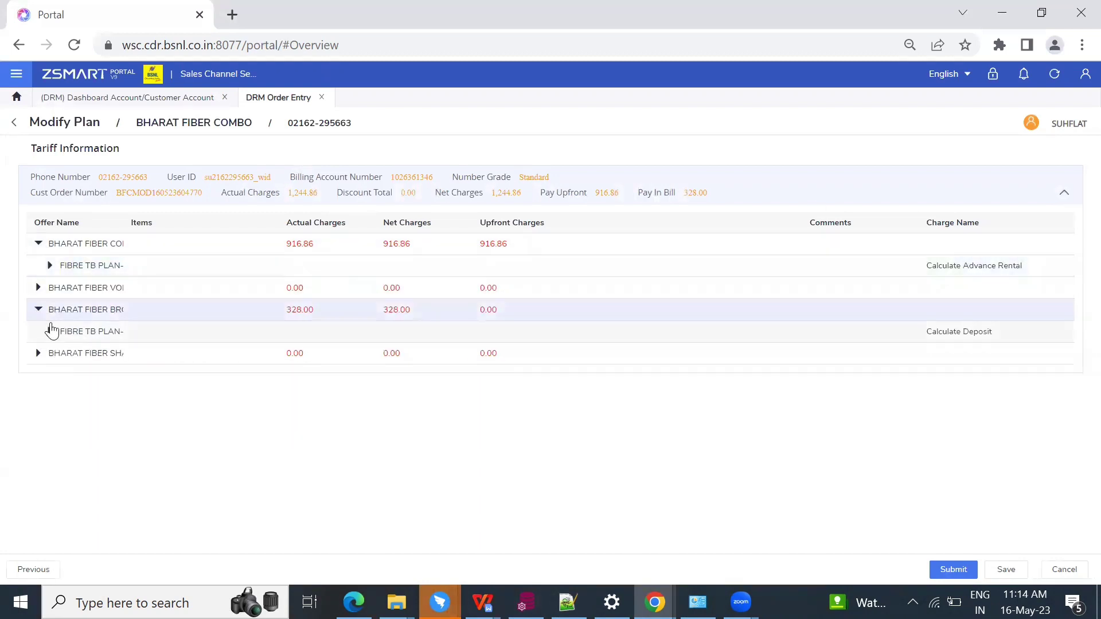
pyautogui.click(50, 331)
pyautogui.click(38, 374)
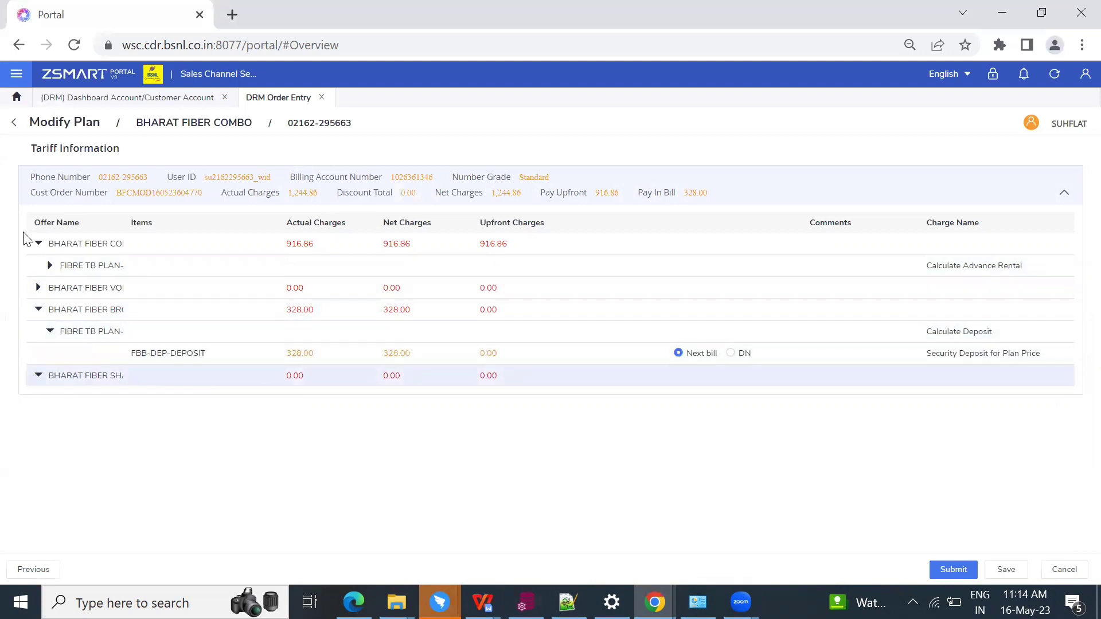
pyautogui.click(1065, 195)
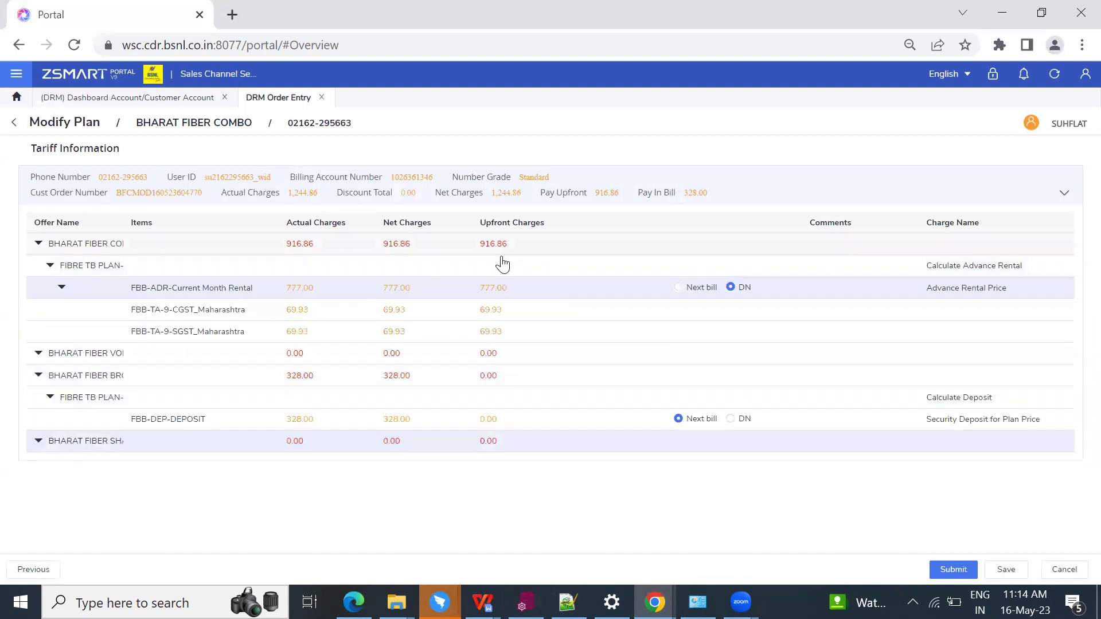
pyautogui.doubleClick(607, 193)
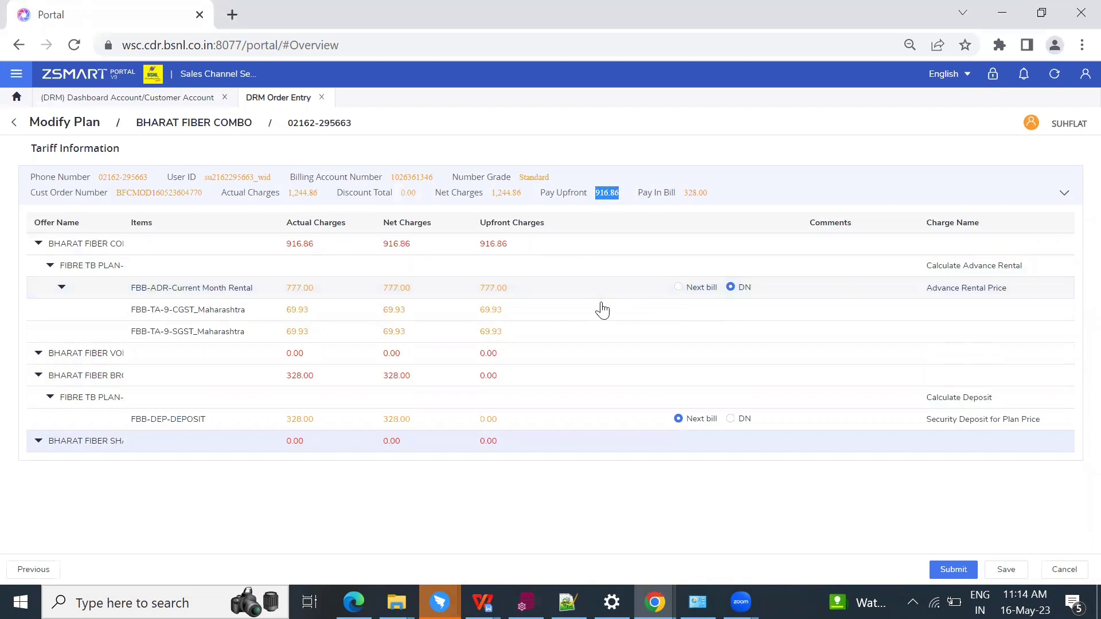
# - Set the FBB-ADR current month rental charge to Next bill and check the recalculated upfront amount and charge breakdown
pyautogui.click(679, 288)
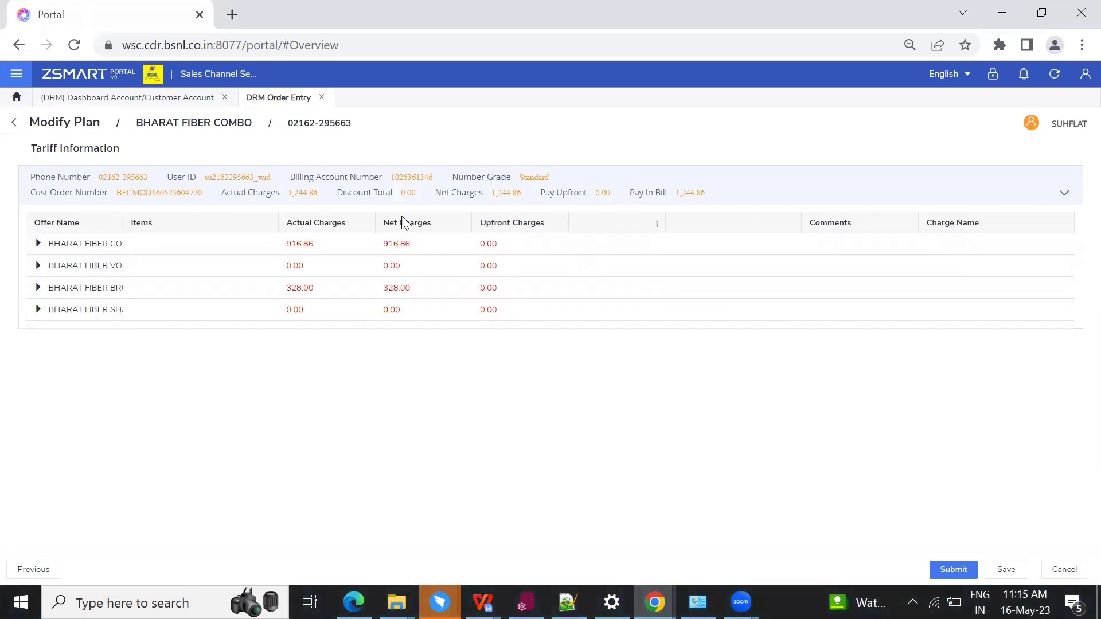
pyautogui.moveTo(631, 202); pyautogui.dragTo(540, 194)
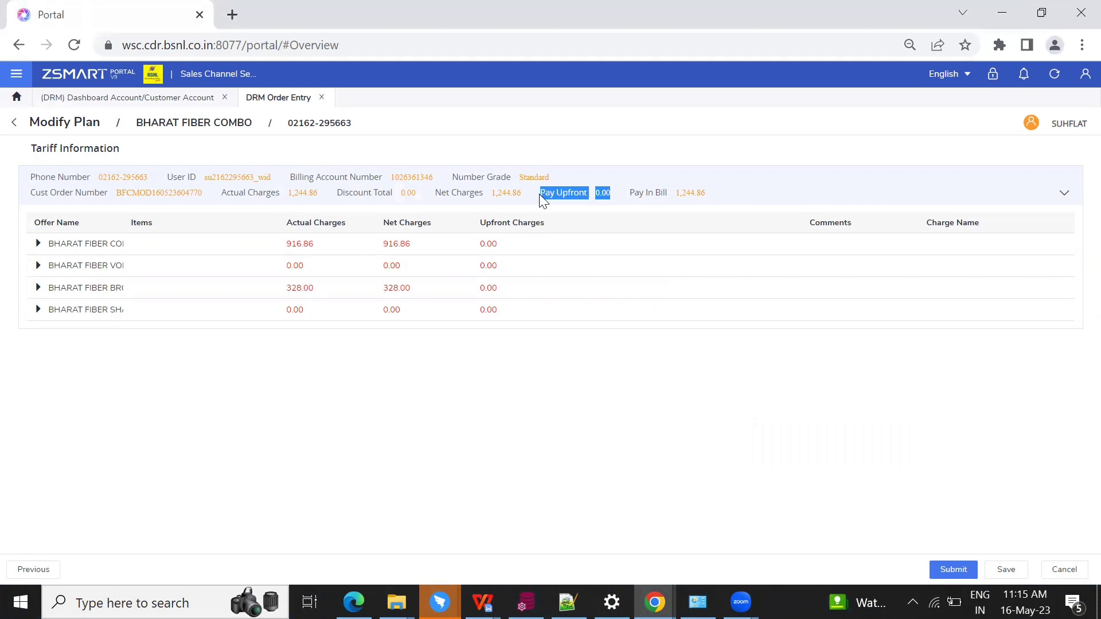
pyautogui.click(1064, 195)
pyautogui.click(743, 190)
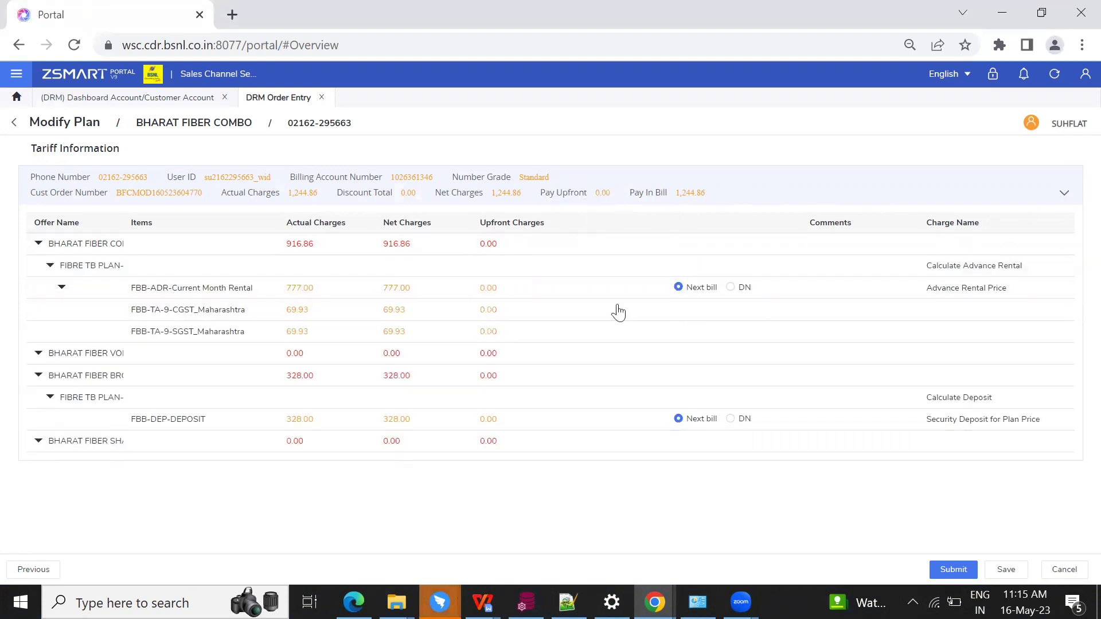
# - Submit the plan modification order and display the customer's order list
pyautogui.click(952, 569)
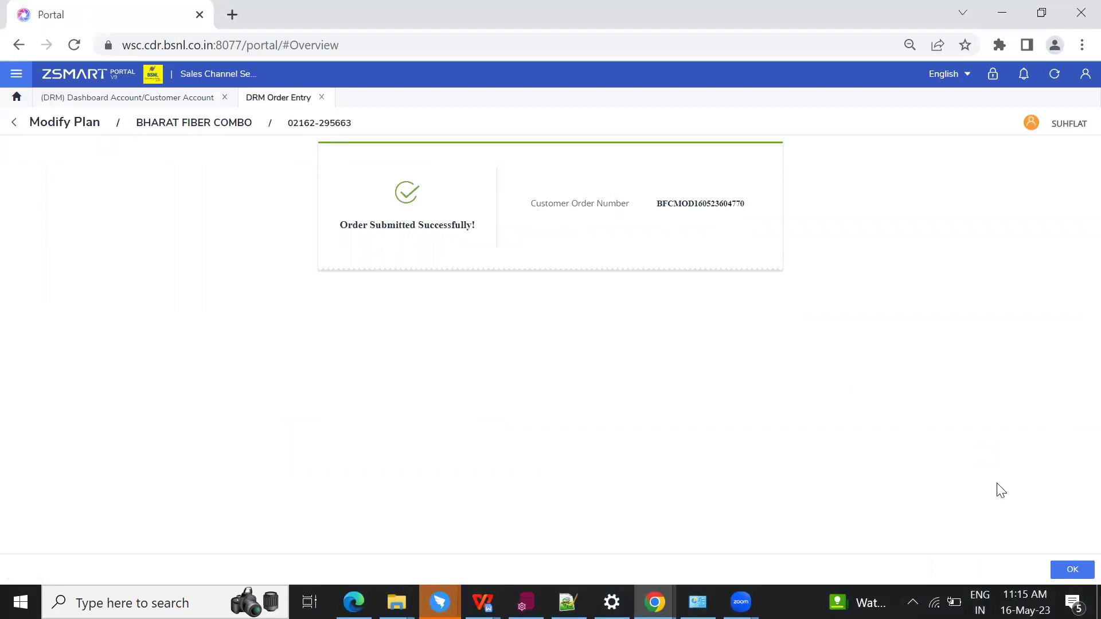
pyautogui.click(1072, 569)
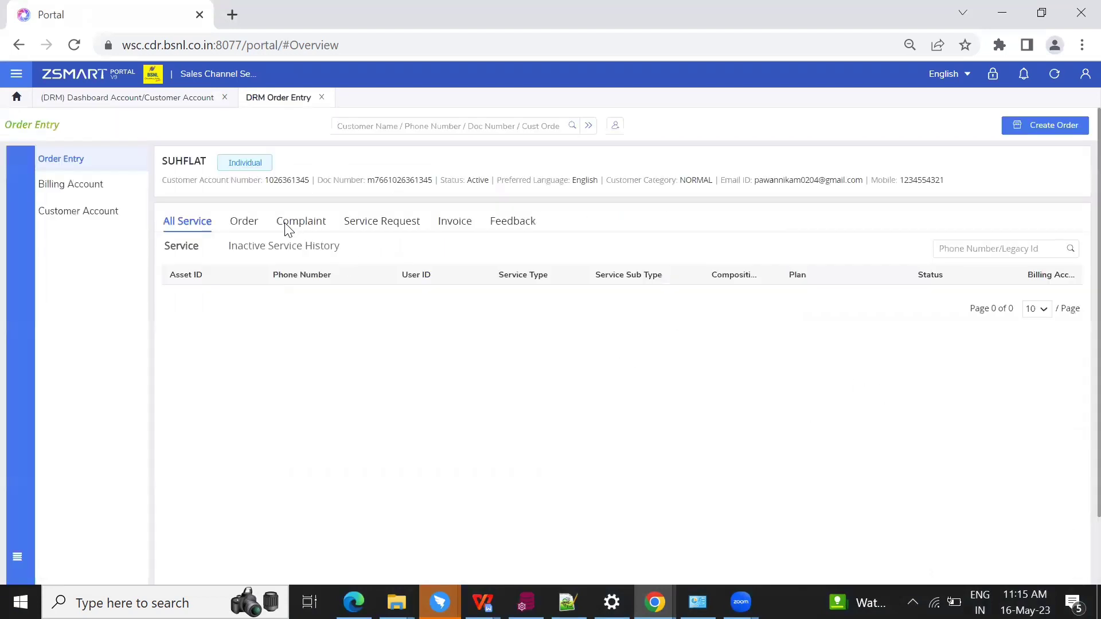
pyautogui.click(256, 222)
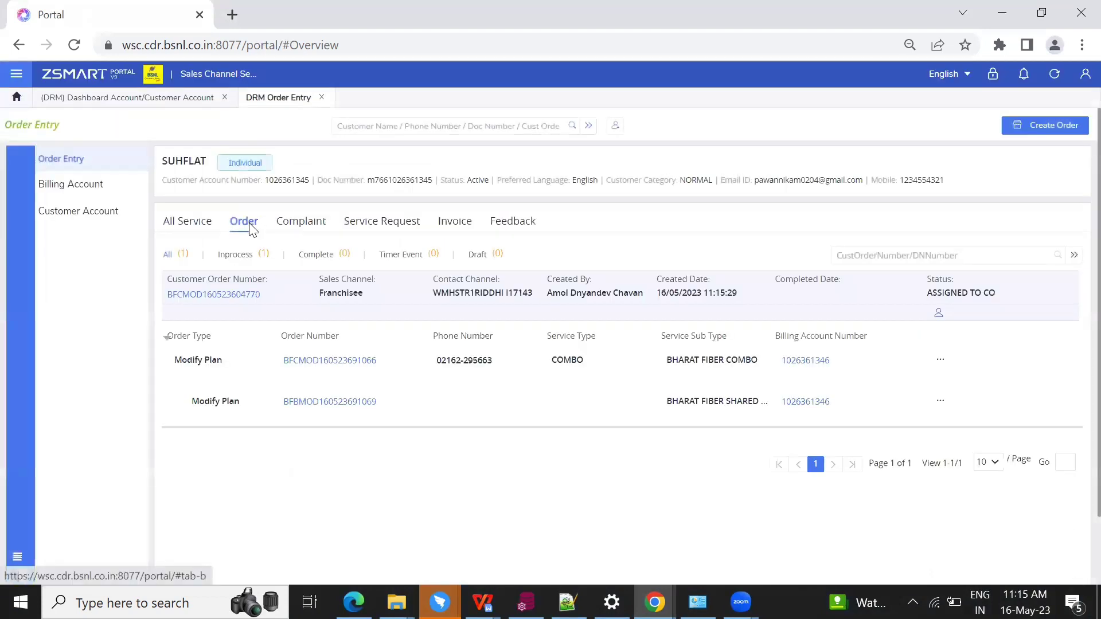